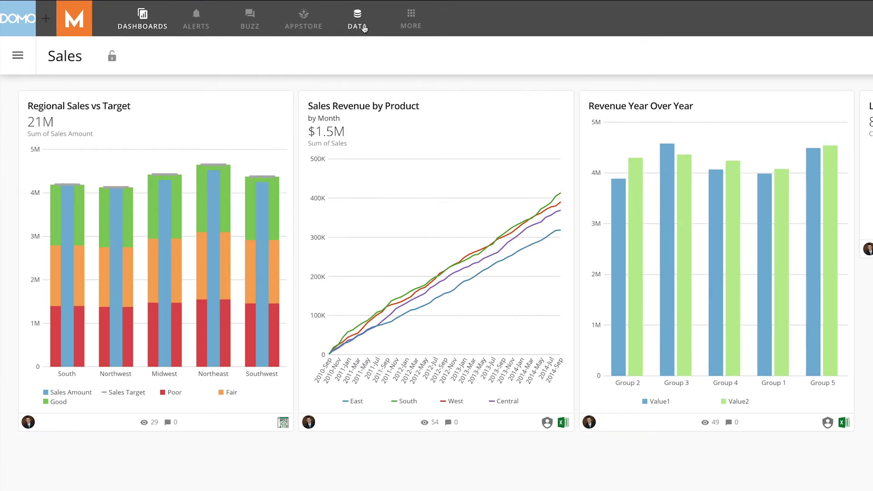
Step: Open the Data area and start a new Magic ETL dataflow from the ETL tile
{"action": "left_click", "coordinate": [364, 28]}
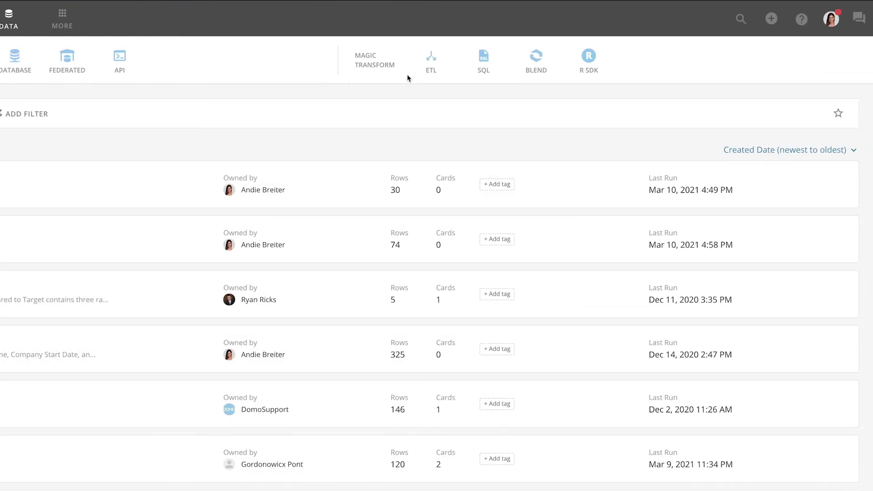
{"action": "left_click", "coordinate": [431, 62]}
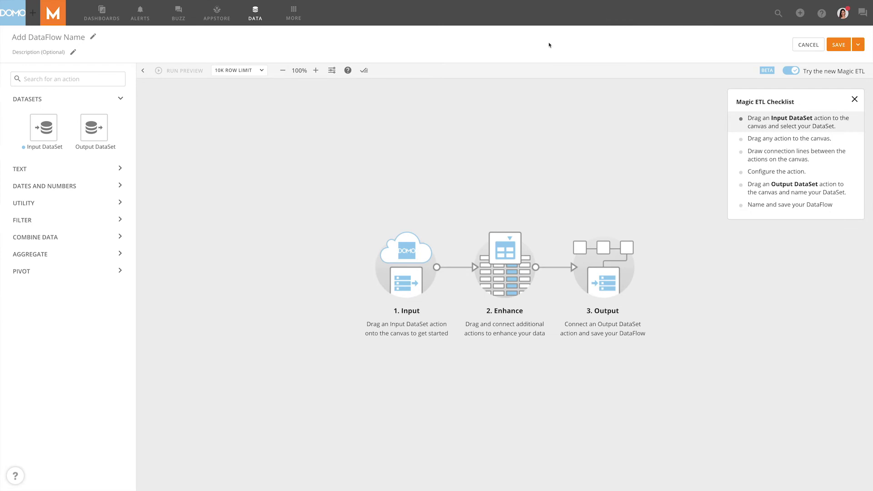
Step: Name the dataflow 'June Forecast and Sales' with description 'June Actual Sales Joined with June Forecast'
{"action": "left_click", "coordinate": [83, 40]}
{"action": "type", "text": "June "}
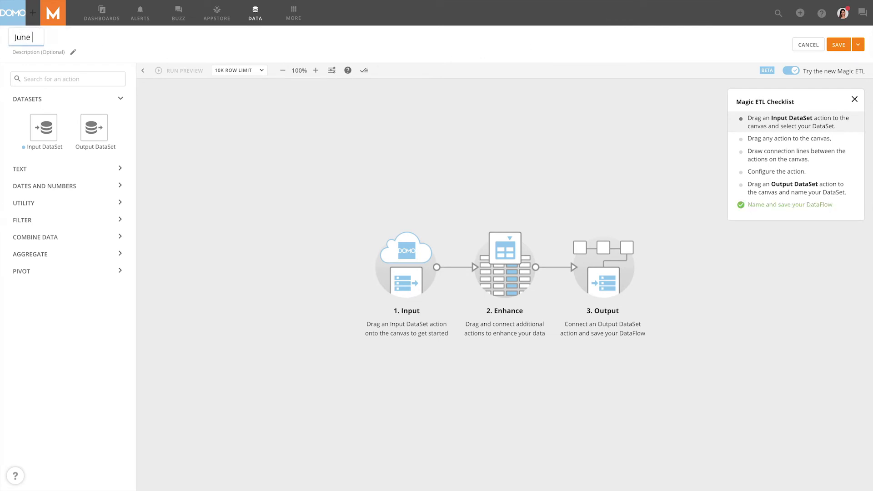
{"action": "type", "text": "Forecast and Sales"}
{"action": "key", "text": "Tab"}
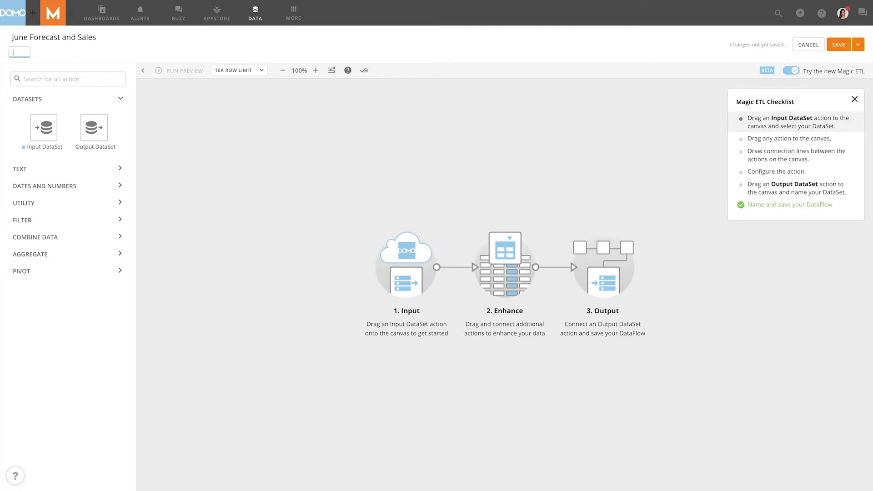
{"action": "type", "text": "June Actual Sales Joined with June Forecast"}
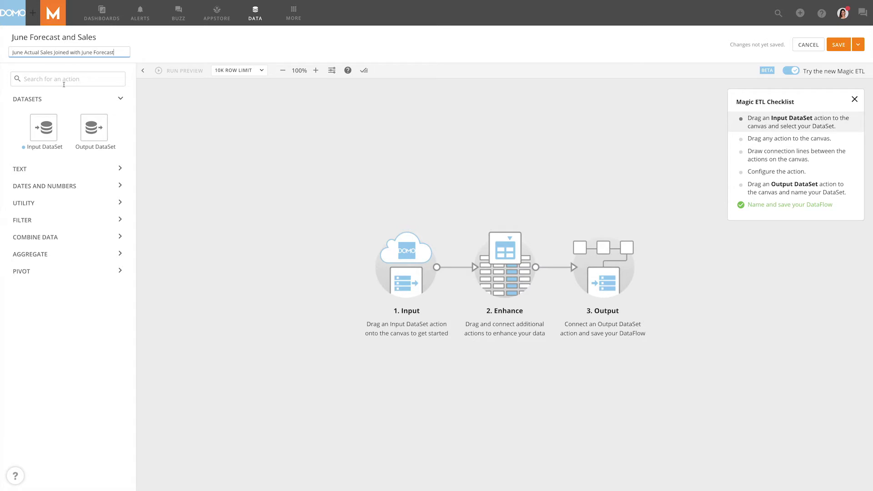
Step: Add an Input DataSet step on the canvas set to the June 2021 Sales dataset
{"action": "left_click_drag", "start_coordinate": [44, 123], "coordinate": [241, 152]}
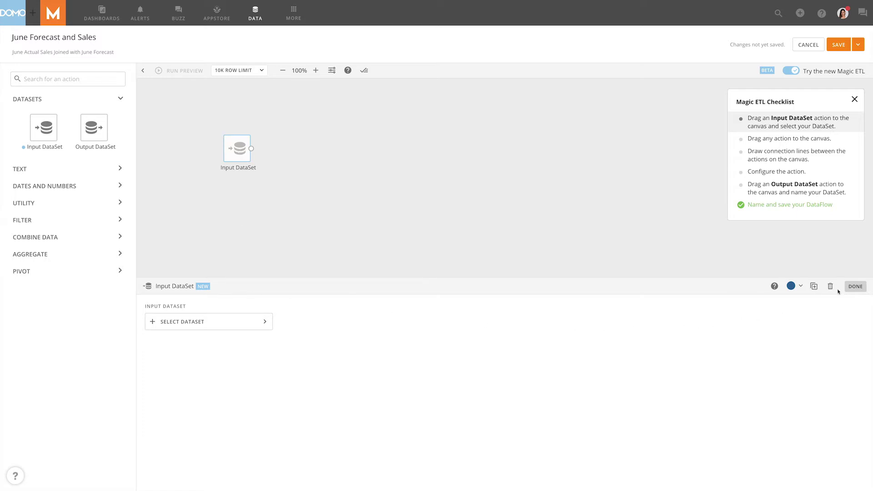
{"action": "left_click", "coordinate": [480, 196]}
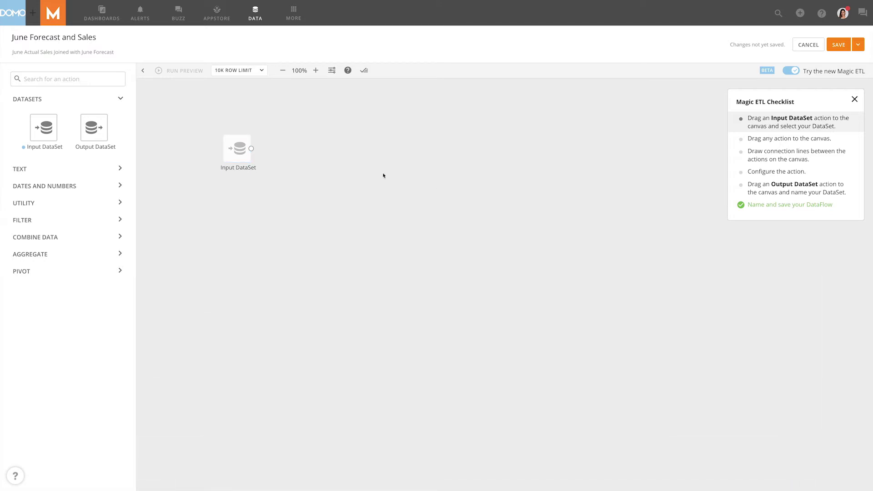
{"action": "left_click", "coordinate": [244, 156]}
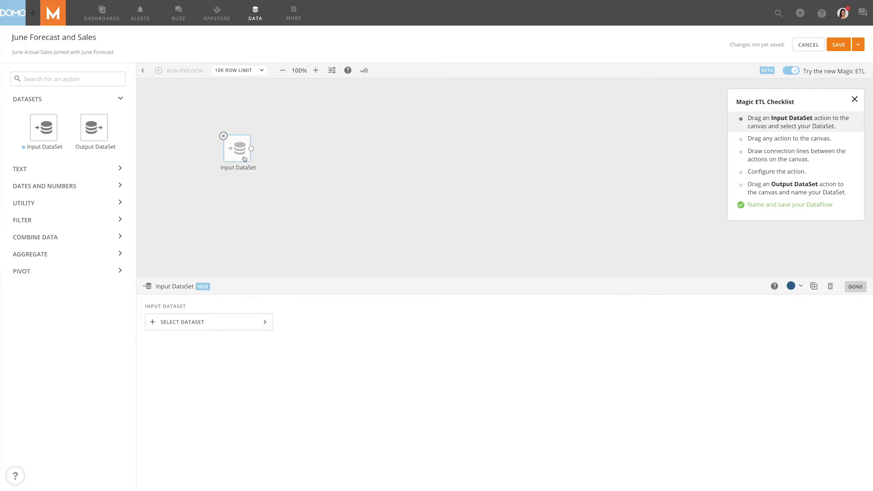
{"action": "left_click", "coordinate": [258, 317]}
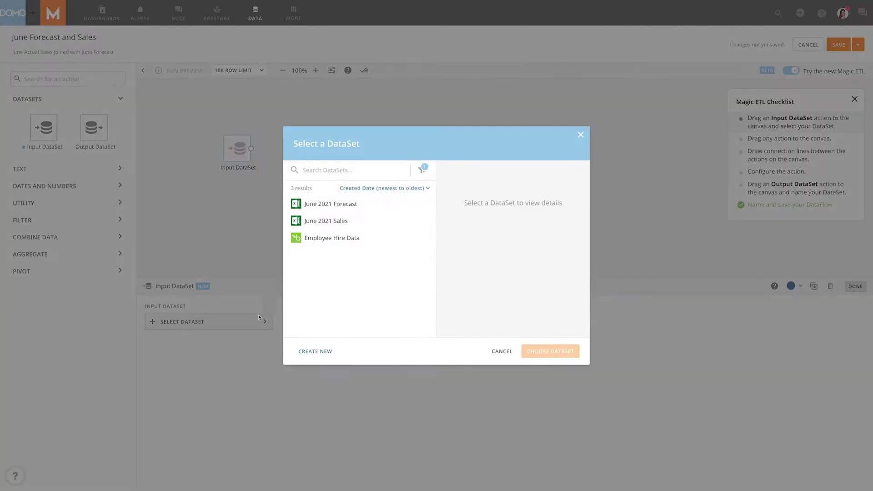
{"action": "left_click", "coordinate": [322, 221]}
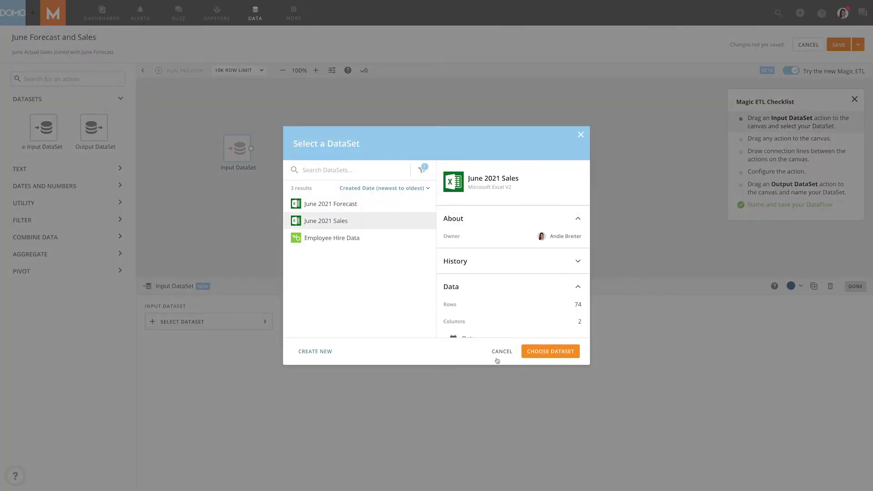
{"action": "left_click", "coordinate": [554, 357]}
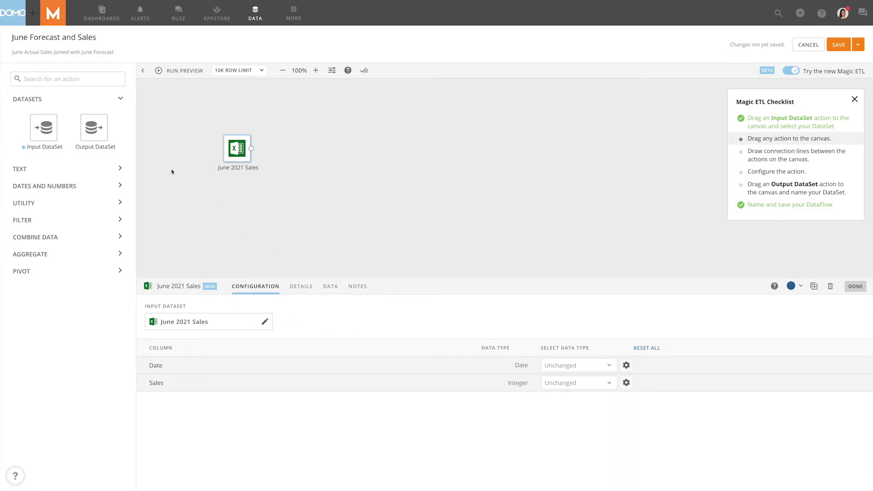
Step: Find the Group By action by searching 'group' and place it on the canvas
{"action": "left_click", "coordinate": [68, 79]}
{"action": "type", "text": "group"}
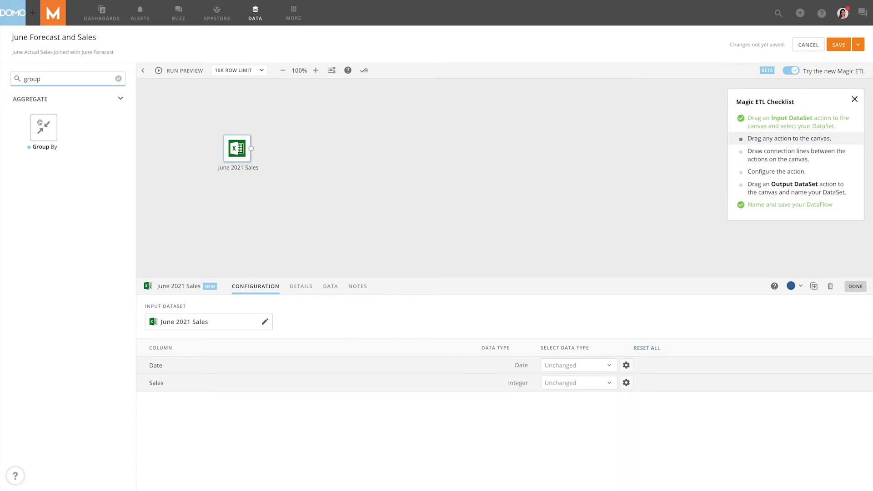
{"action": "left_click_drag", "start_coordinate": [40, 123], "coordinate": [324, 148]}
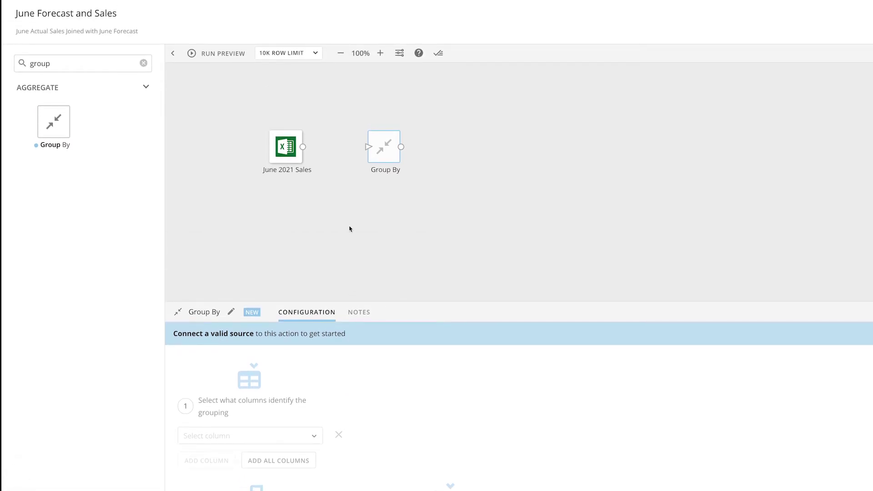
Step: Connect the June 2021 Sales input into the Group By step and bring up its grouping columns
{"action": "left_click_drag", "start_coordinate": [303, 147], "coordinate": [367, 150]}
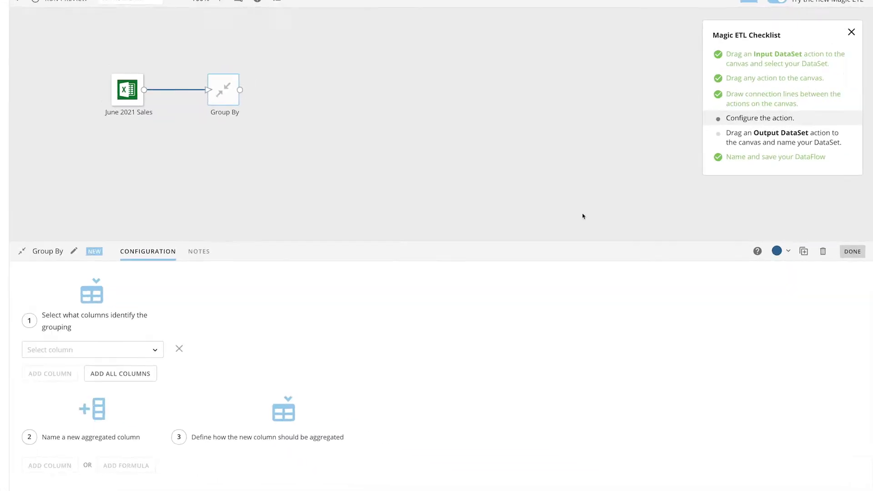
{"action": "left_click", "coordinate": [772, 206]}
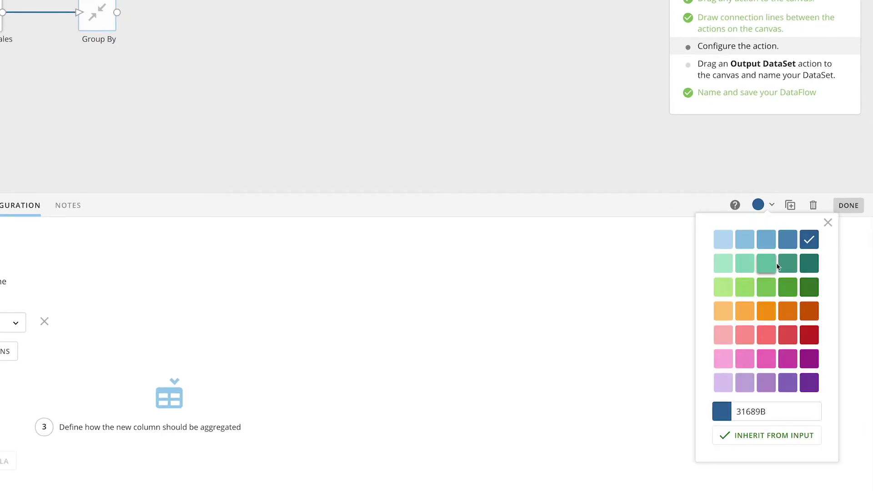
{"action": "left_click", "coordinate": [772, 207]}
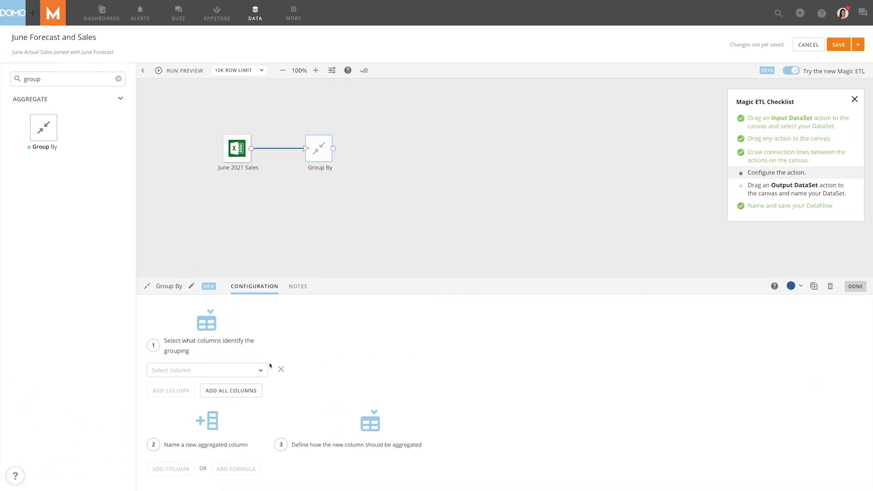
{"action": "left_click", "coordinate": [261, 369]}
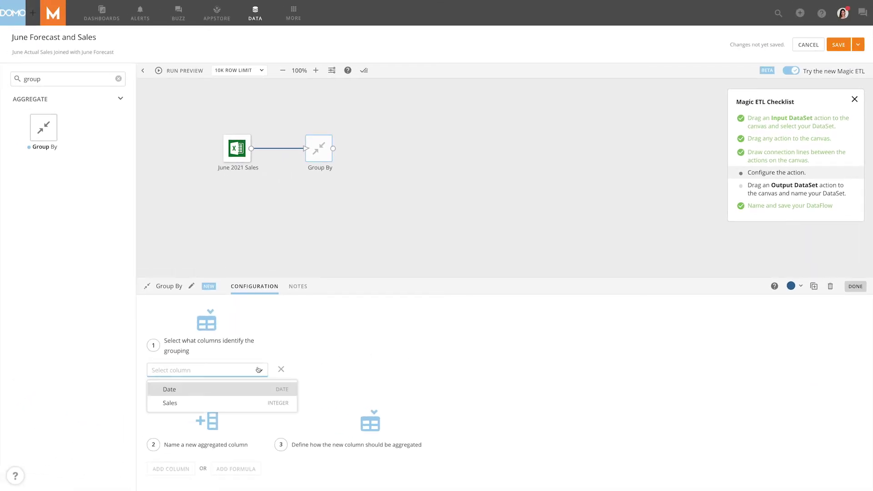
Step: Group rows by Date and add a 'Total Sales' column that sums Sales
{"action": "left_click", "coordinate": [242, 388]}
{"action": "left_click", "coordinate": [183, 468]}
{"action": "type", "text": "Total Sales"}
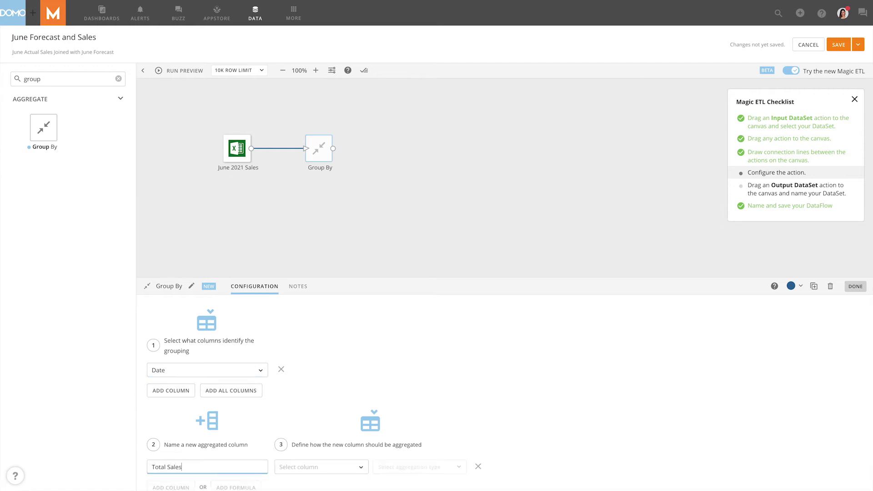
{"action": "left_click", "coordinate": [292, 467]}
{"action": "left_click", "coordinate": [299, 449]}
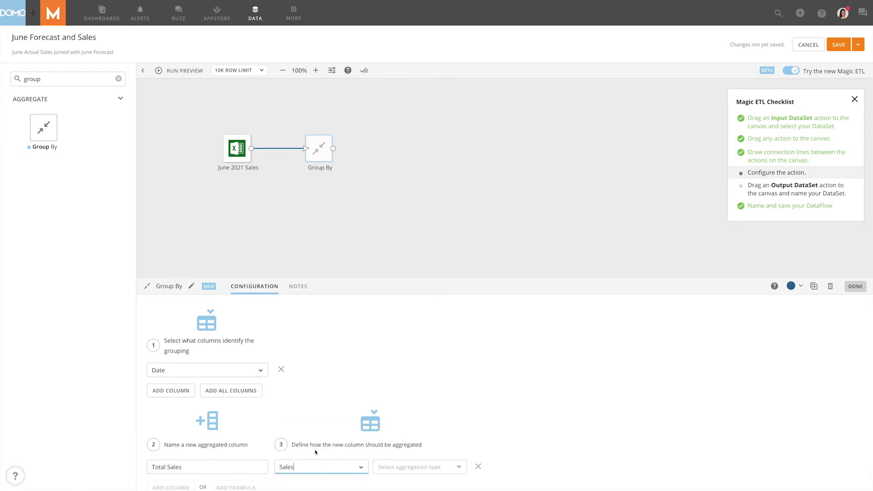
{"action": "left_click", "coordinate": [382, 467]}
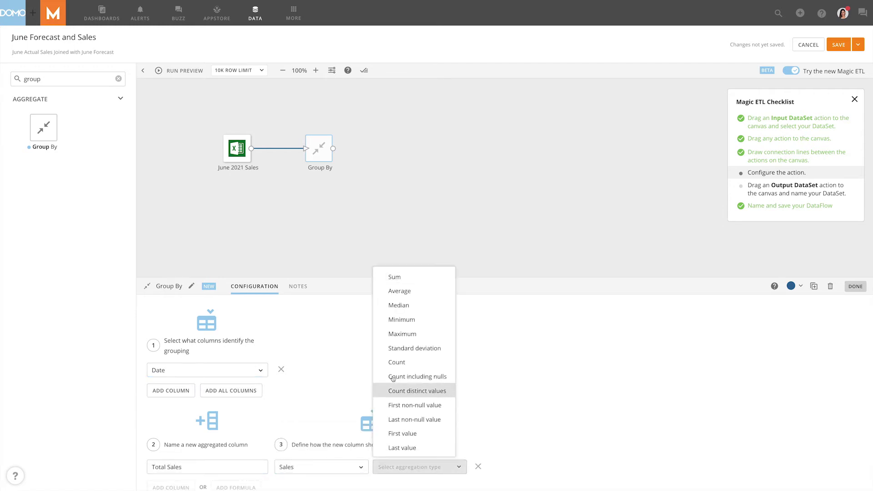
{"action": "left_click", "coordinate": [396, 277]}
Step: Add the note 'Summed Total Sales by Day' to Group By and preview the Date and Total Sales rows
{"action": "left_click", "coordinate": [298, 286]}
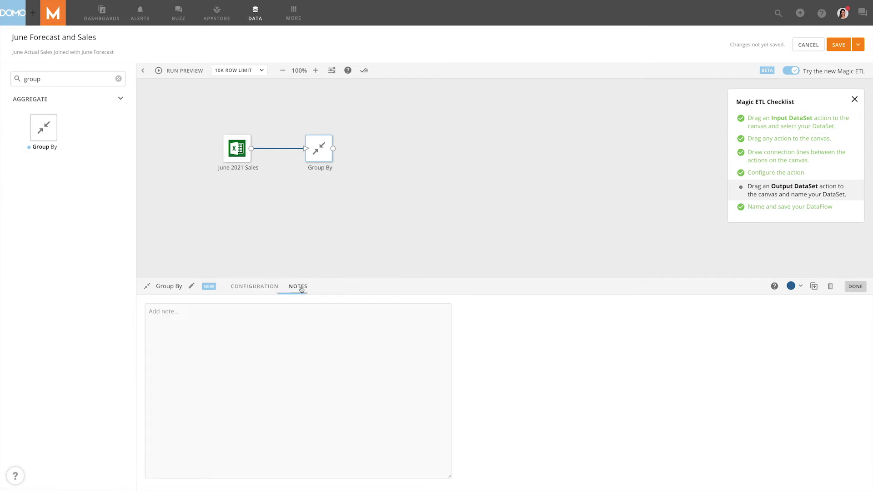
{"action": "type", "text": "Summed Total Sales by Day"}
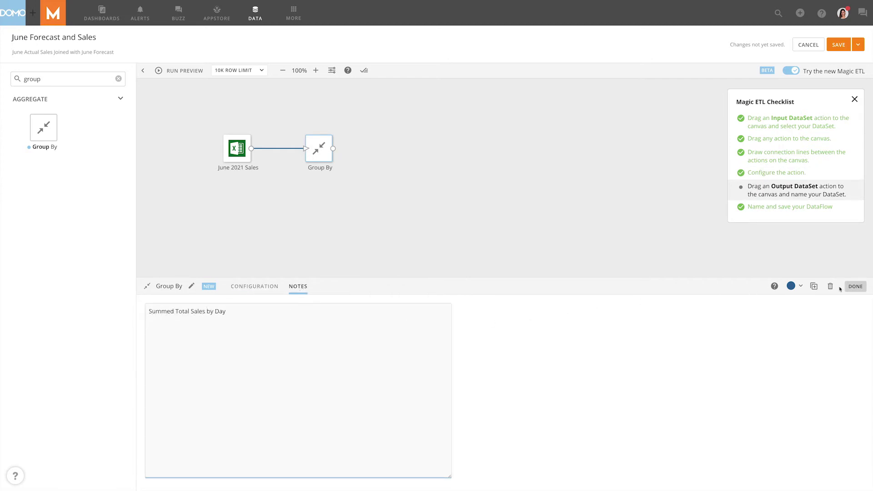
{"action": "left_click", "coordinate": [854, 286]}
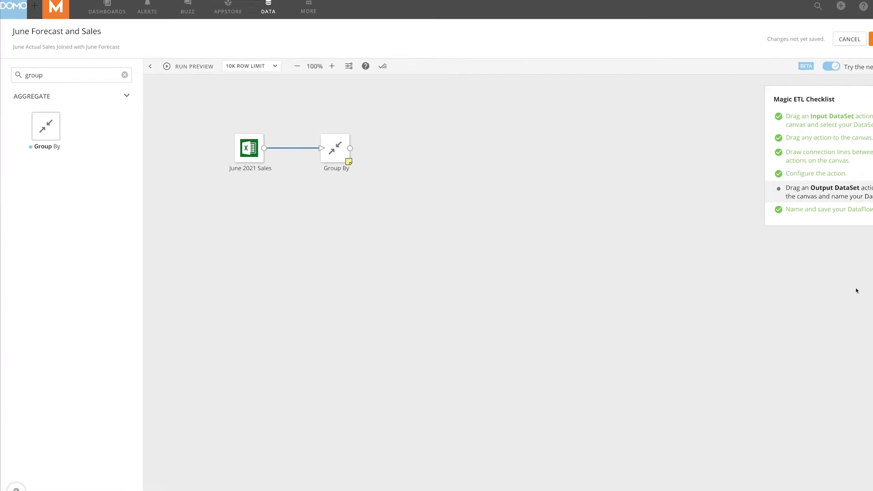
{"action": "mouse_move", "coordinate": [399, 162]}
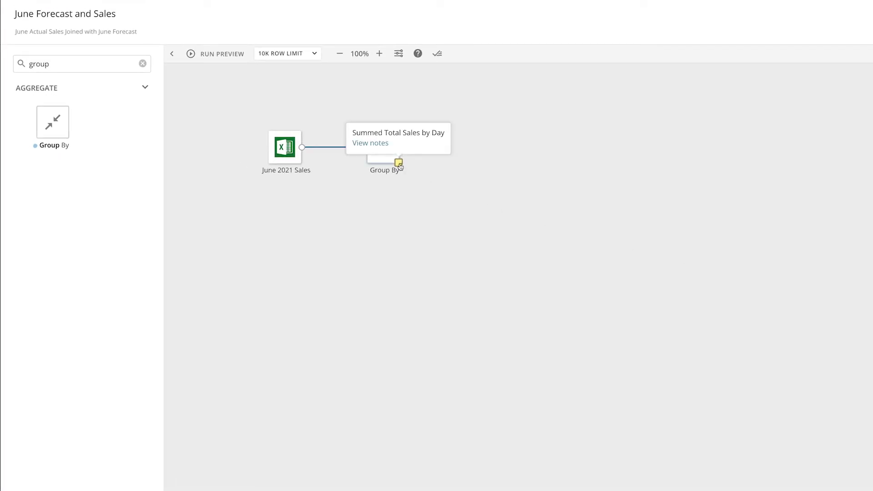
{"action": "left_click", "coordinate": [381, 144]}
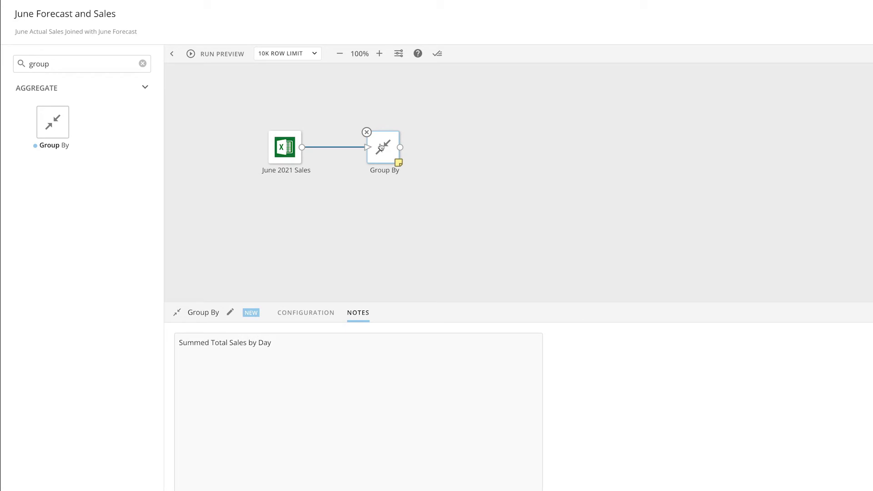
{"action": "left_click", "coordinate": [224, 56]}
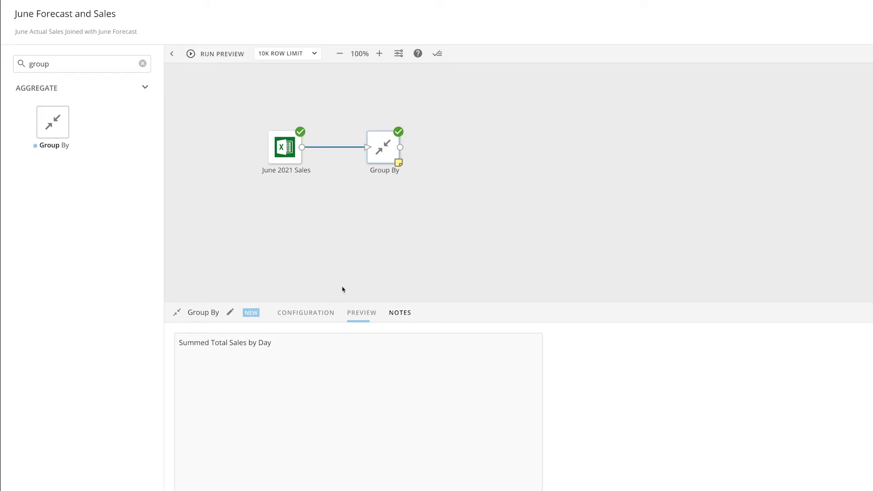
{"action": "left_click", "coordinate": [359, 313]}
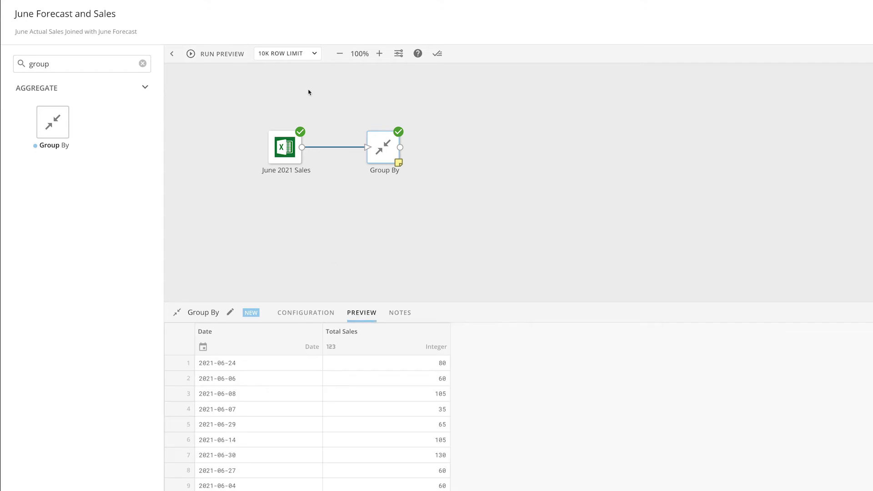
{"action": "left_click", "coordinate": [379, 54]}
{"action": "left_click", "coordinate": [339, 54]}
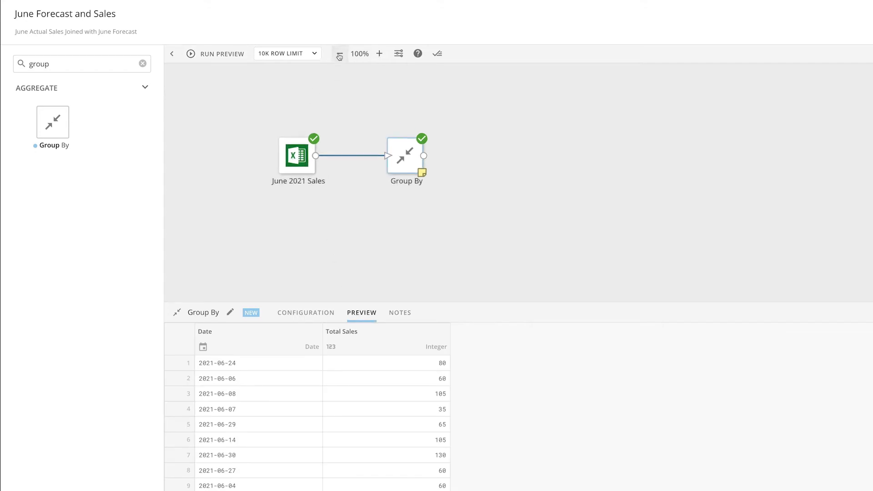
{"action": "left_click", "coordinate": [398, 53]}
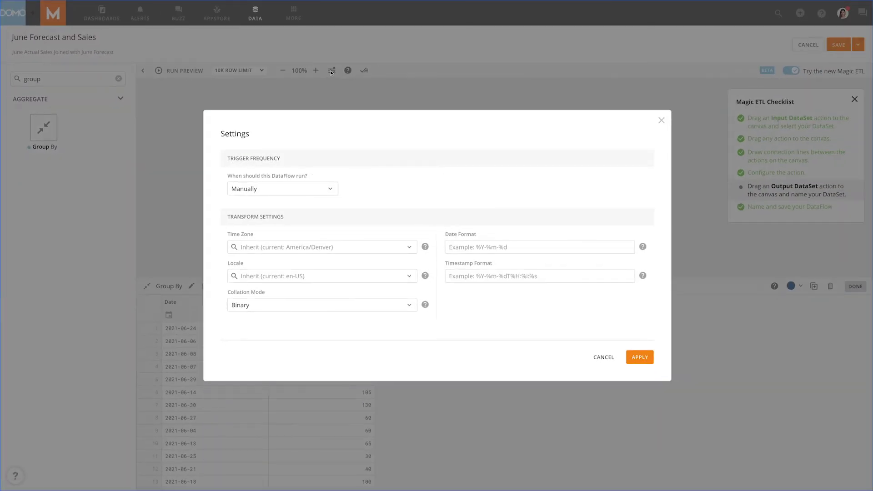
{"action": "left_click", "coordinate": [331, 73]}
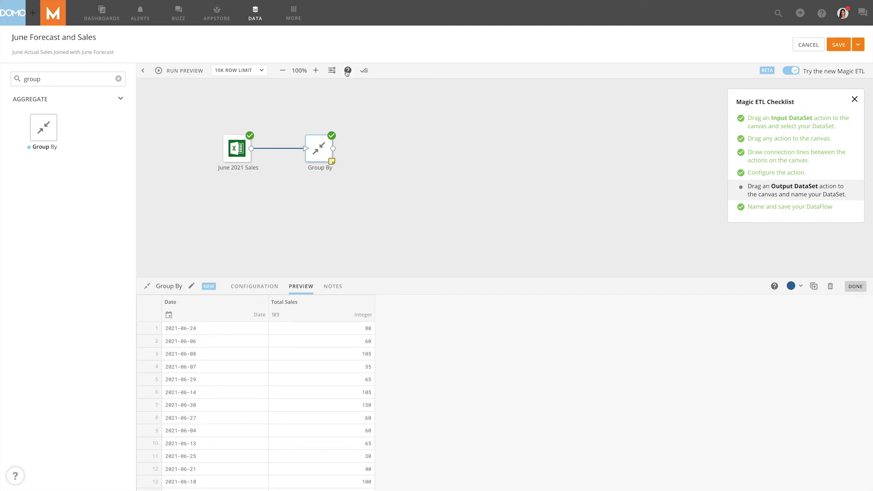
{"action": "left_click", "coordinate": [365, 72]}
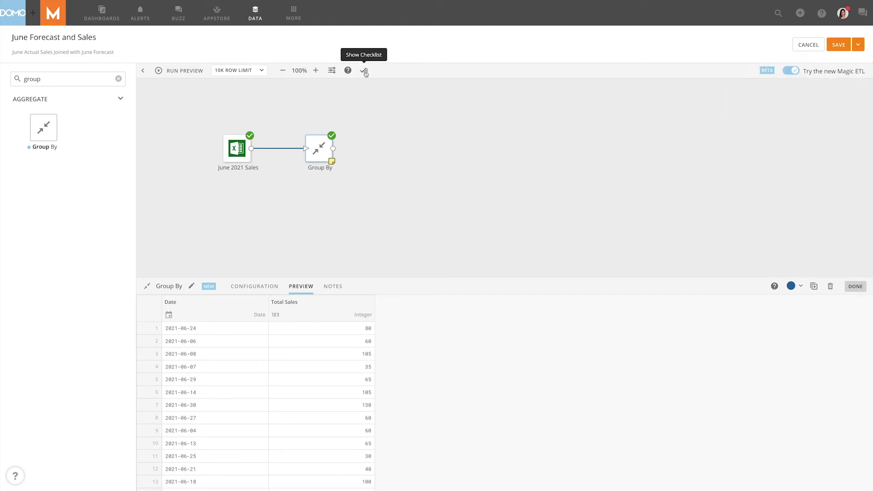
{"action": "left_click", "coordinate": [118, 79]}
Step: Add a second Input DataSet set to June 2021 Forecast below June 2021 Sales
{"action": "left_click_drag", "start_coordinate": [46, 126], "coordinate": [246, 208]}
{"action": "left_click", "coordinate": [256, 321]}
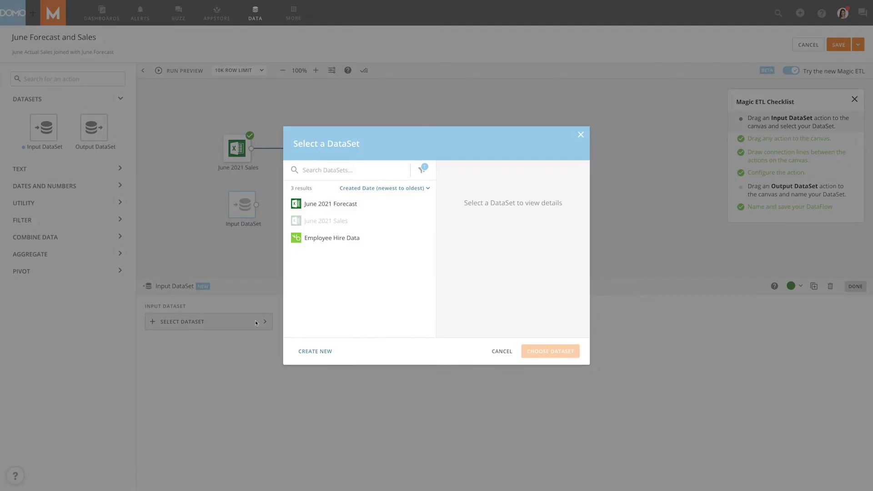
{"action": "left_click", "coordinate": [324, 209]}
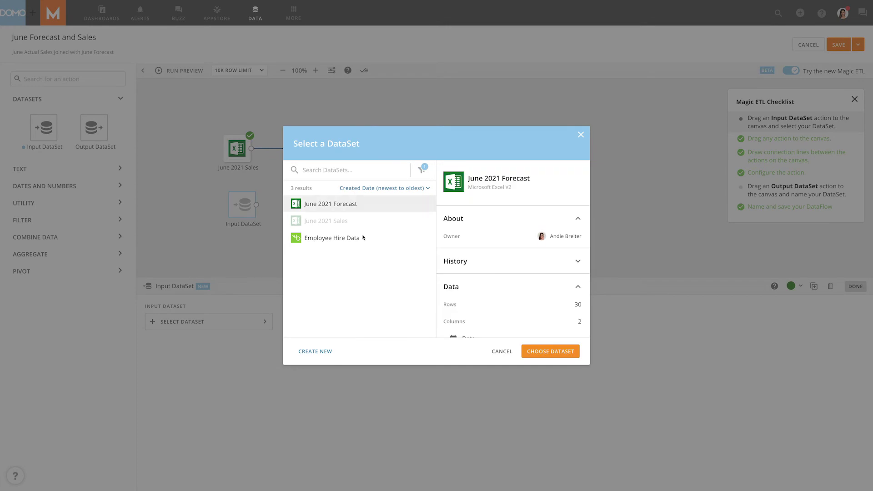
{"action": "left_click", "coordinate": [528, 349]}
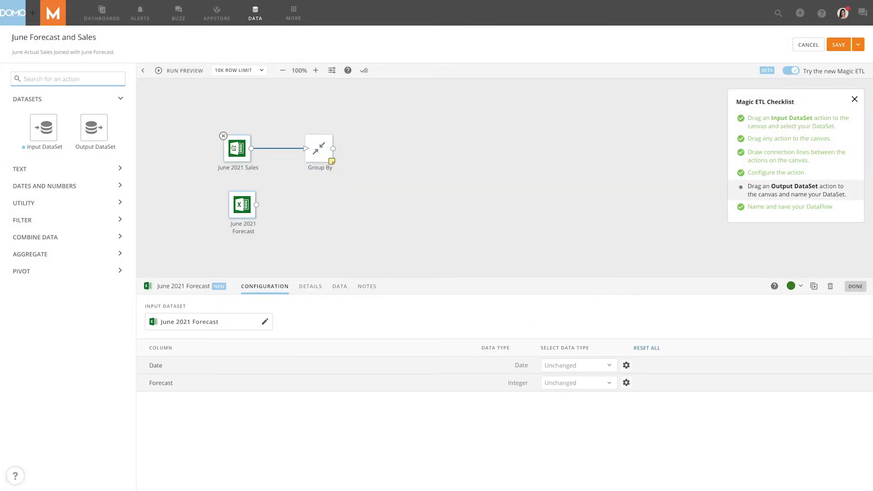
{"action": "left_click", "coordinate": [235, 148]}
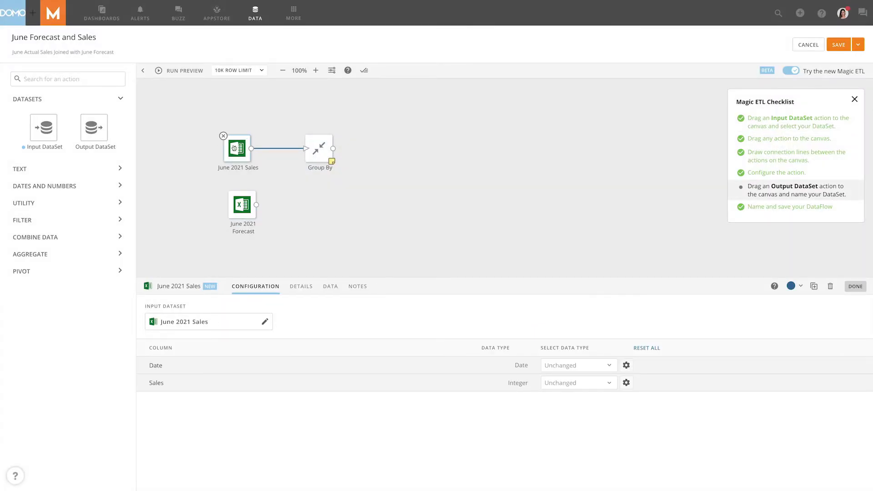
{"action": "left_click", "coordinate": [244, 204], "text": "shift"}
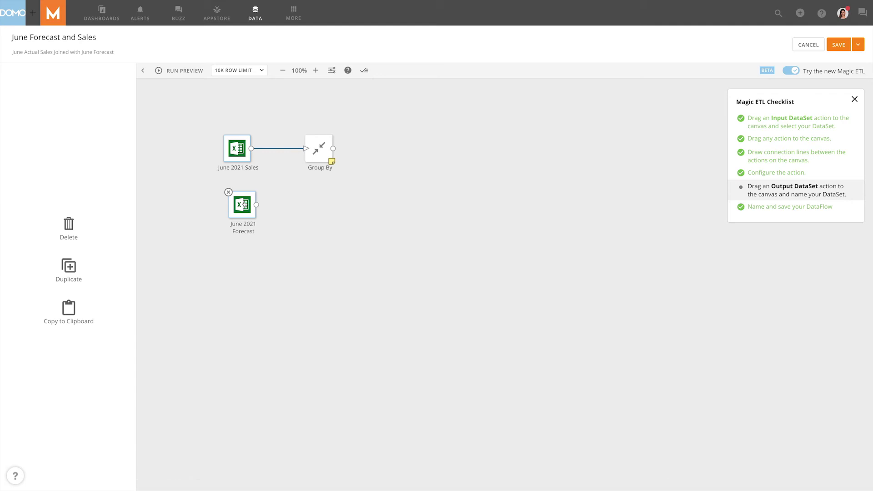
Step: Box-select both input dataset steps together on the canvas
{"action": "left_click_drag", "start_coordinate": [180, 104], "coordinate": [287, 248]}
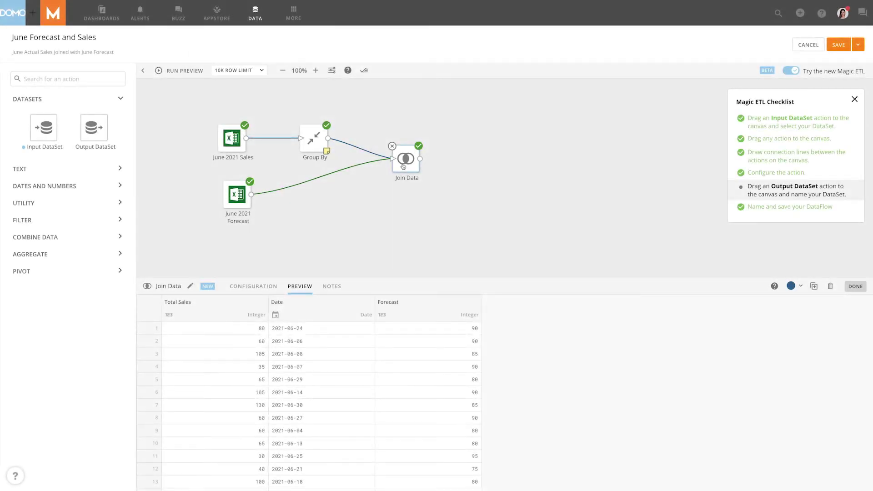
Step: Add an Output DataSet fed by Join Data and name it 'June Forecast and Sales'
{"action": "left_click_drag", "start_coordinate": [102, 133], "coordinate": [489, 154]}
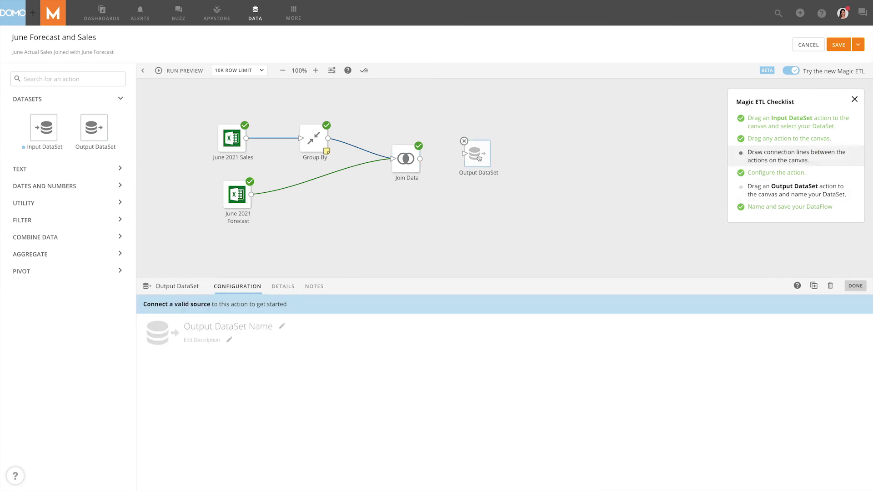
{"action": "left_click_drag", "start_coordinate": [423, 159], "coordinate": [469, 155]}
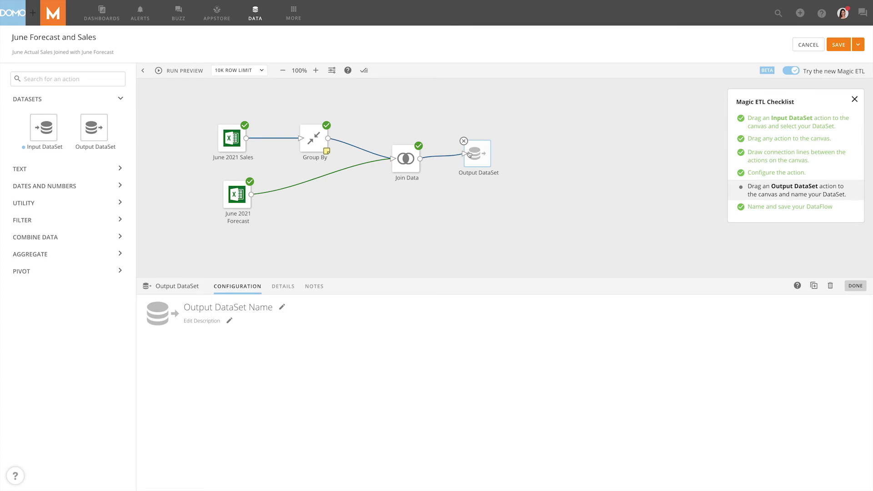
{"action": "left_click", "coordinate": [247, 306]}
{"action": "type", "text": "June Forecast and Sales"}
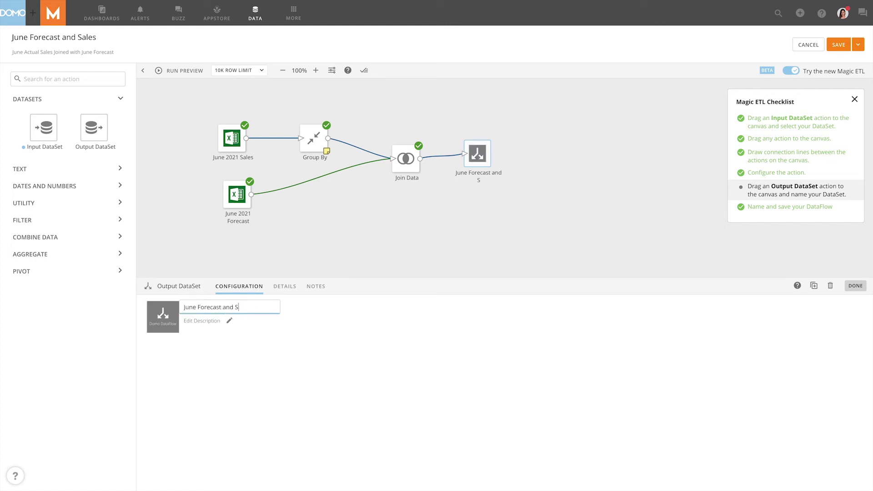
Step: Describe the output as 'June Actual Sales Joined with June Forecast' and preview its joined rows
{"action": "left_click", "coordinate": [217, 320]}
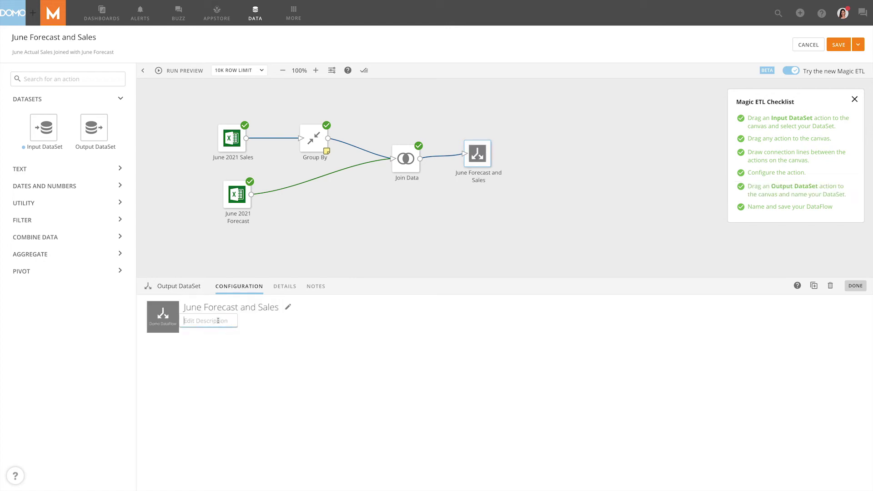
{"action": "type", "text": "June Actual Sales Joined with June Forecast"}
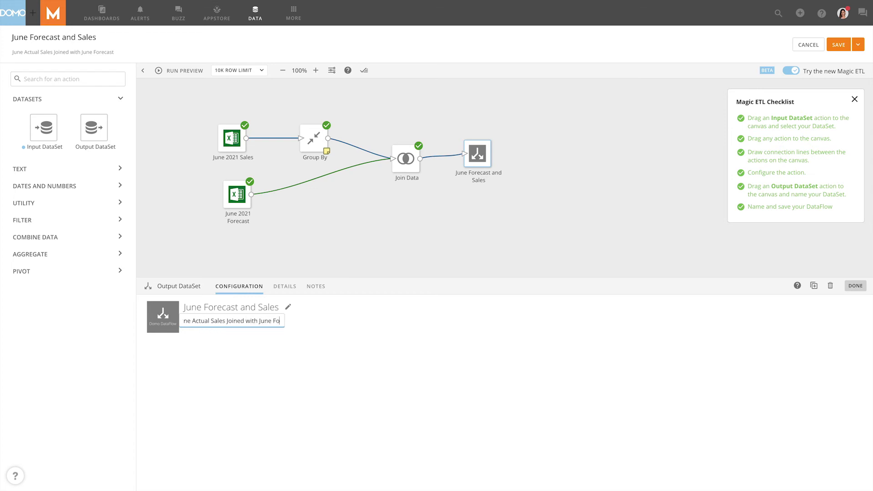
{"action": "left_click", "coordinate": [181, 71]}
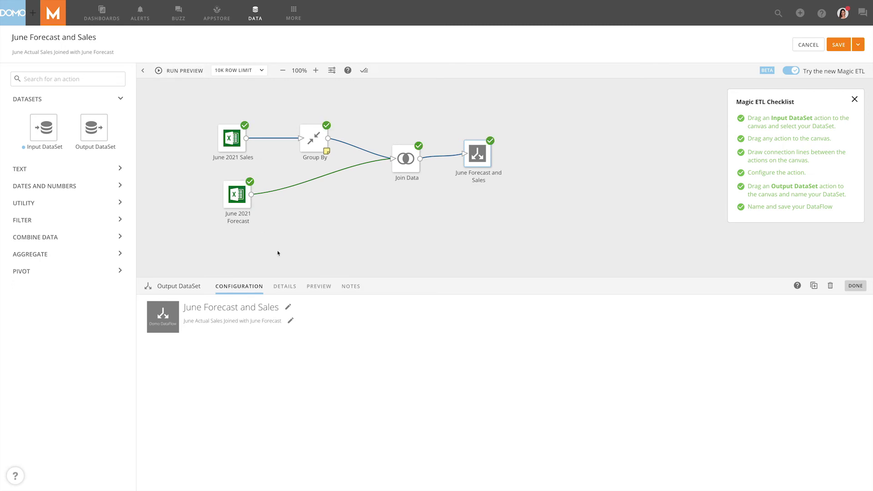
{"action": "left_click", "coordinate": [318, 286]}
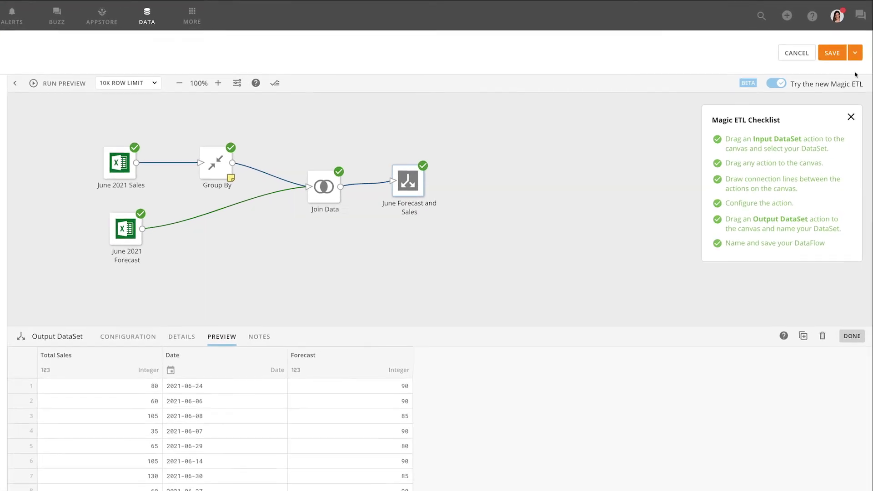
{"action": "left_click", "coordinate": [838, 44]}
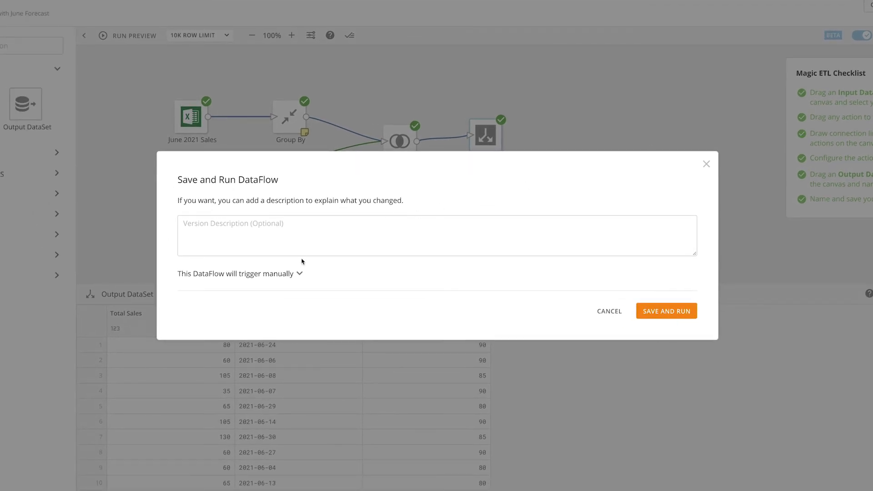
Step: Set the dataflow to run only when June 2021 Sales updates, then save and run it
{"action": "left_click", "coordinate": [300, 273]}
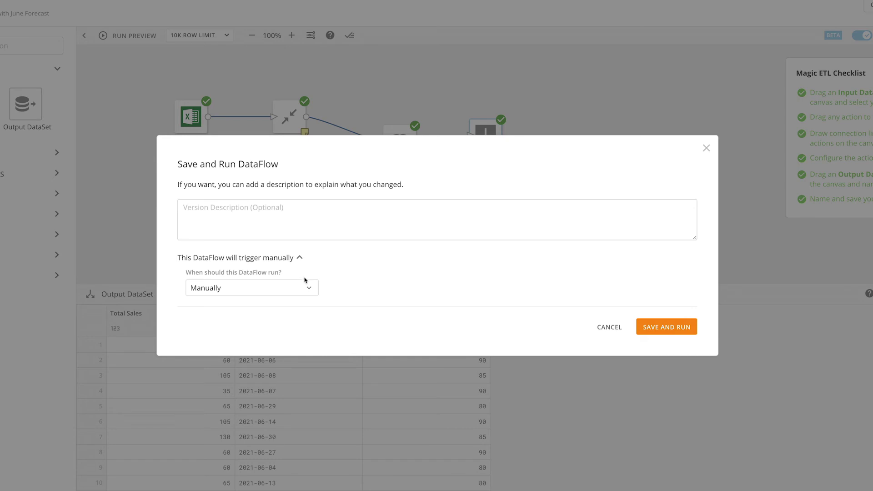
{"action": "left_click", "coordinate": [310, 286]}
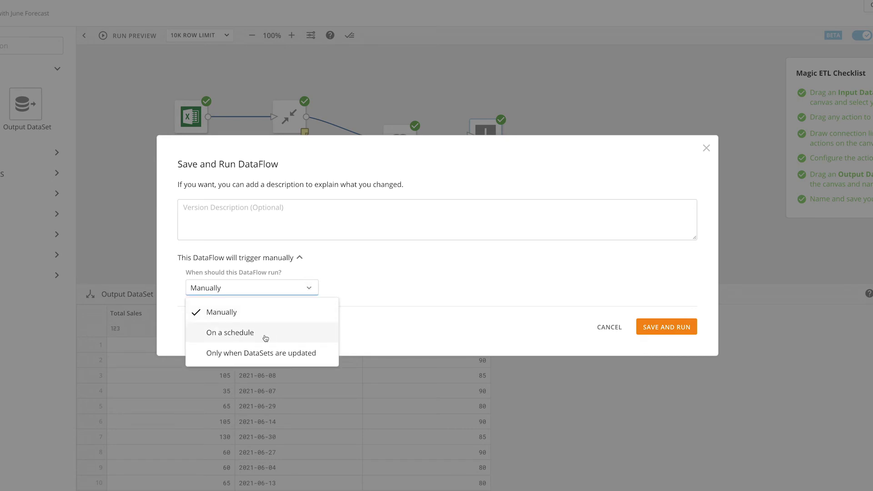
{"action": "left_click", "coordinate": [270, 353]}
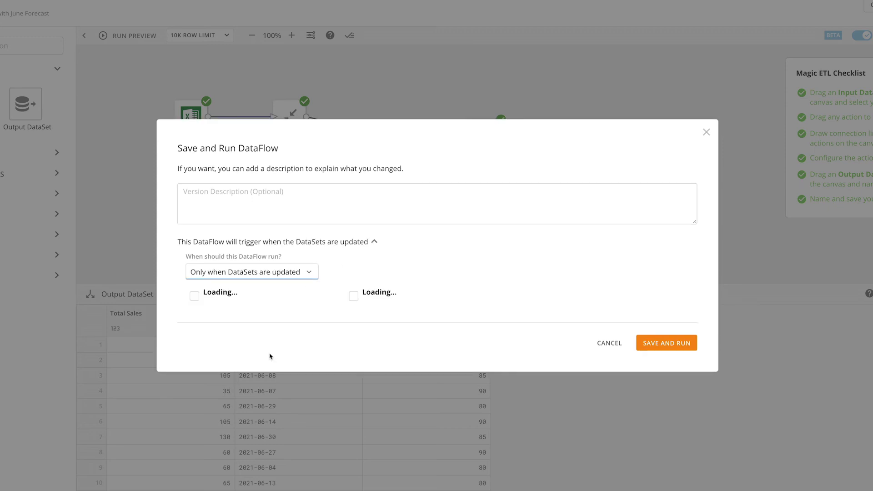
{"action": "left_click", "coordinate": [194, 296]}
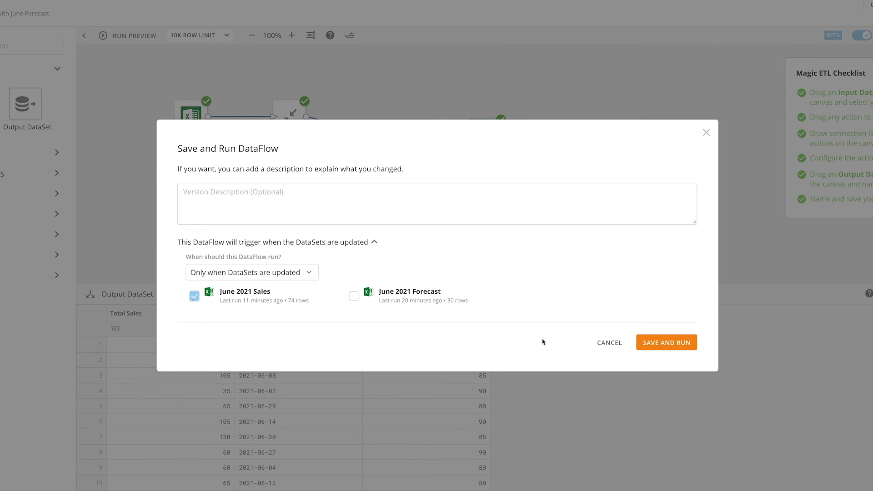
{"action": "left_click", "coordinate": [656, 343]}
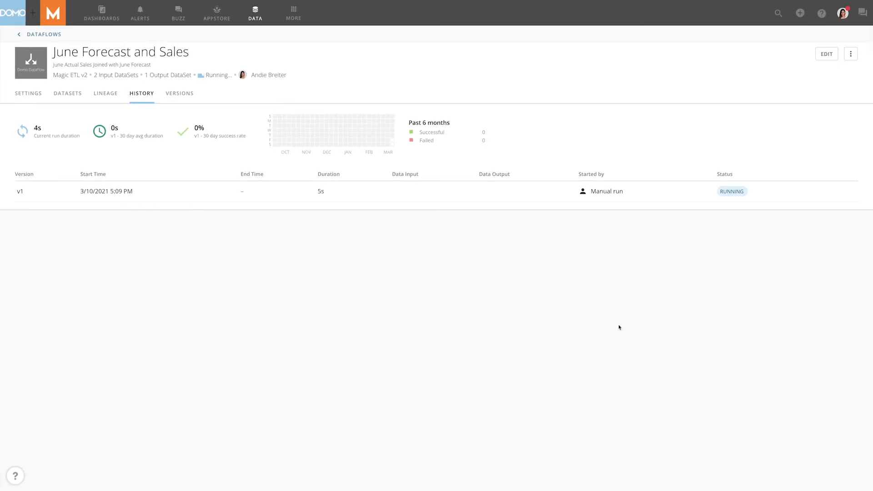
Step: Review the dataflow's settings, datasets, lineage and run history, ending on its Versions list
{"action": "left_click", "coordinate": [21, 92]}
{"action": "left_click", "coordinate": [59, 96]}
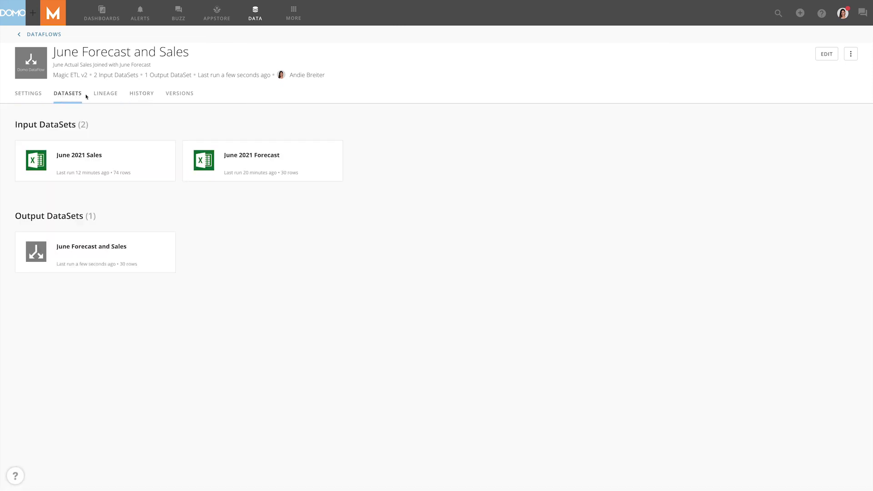
{"action": "left_click", "coordinate": [103, 96]}
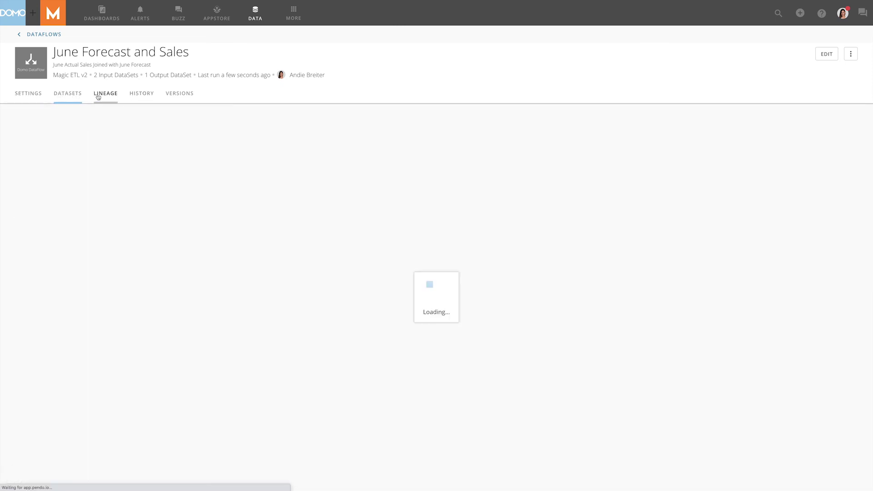
{"action": "left_click", "coordinate": [139, 95]}
{"action": "left_click", "coordinate": [172, 96]}
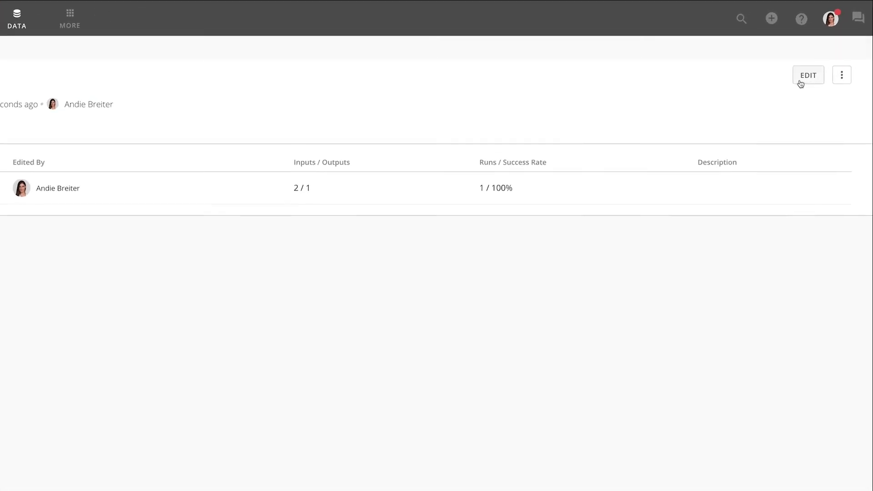
{"action": "left_click", "coordinate": [841, 76]}
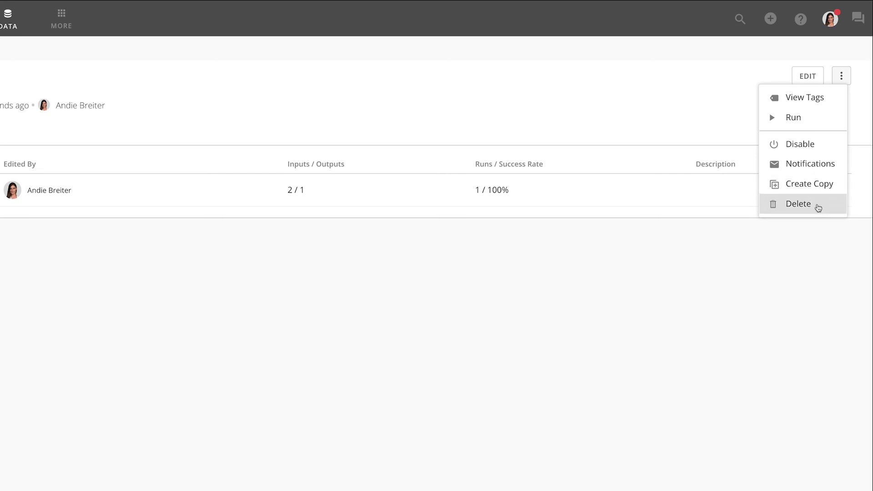
{"action": "left_click", "coordinate": [627, 250]}
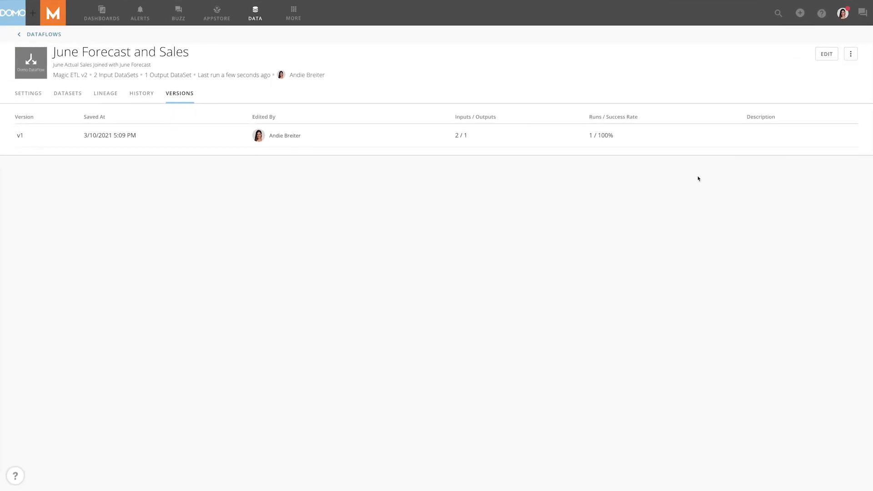